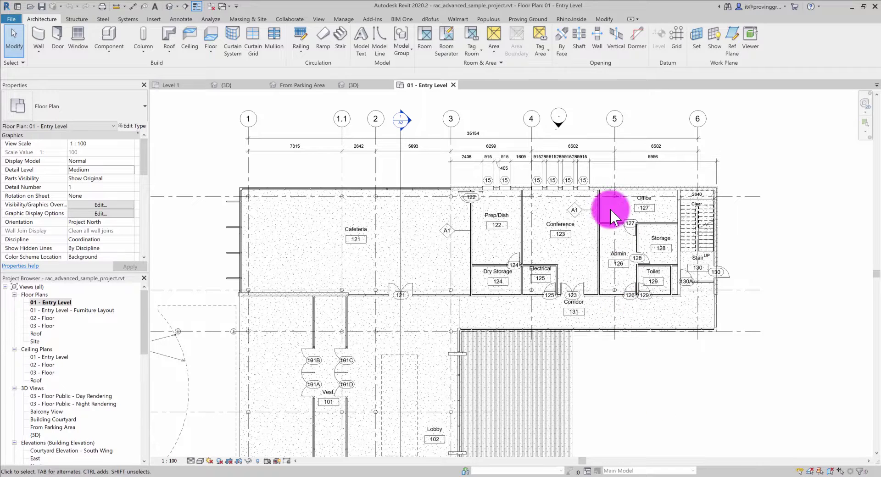
Show the Proving Ground ribbon with its Conveyor and Rhino.Inside tools over the Entry Level plan
left_click(523, 17)
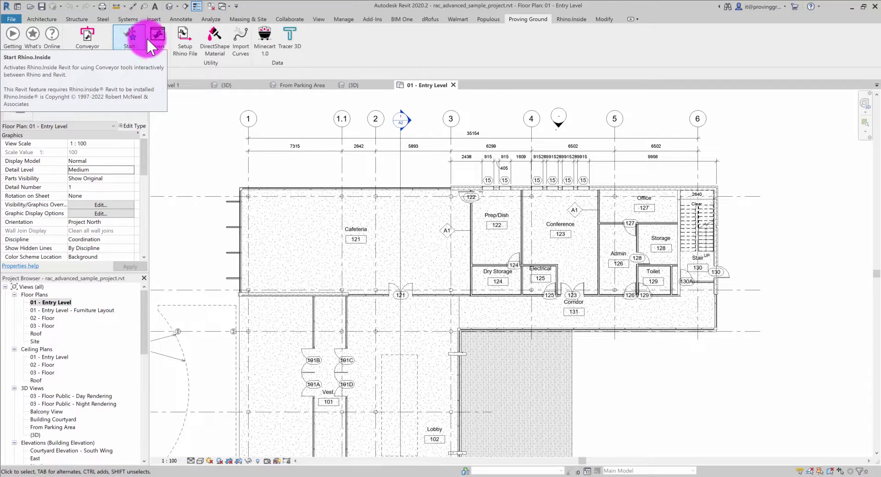
Launch Rhino linked to Revit and run the ConveyorV3 command
left_click(162, 34)
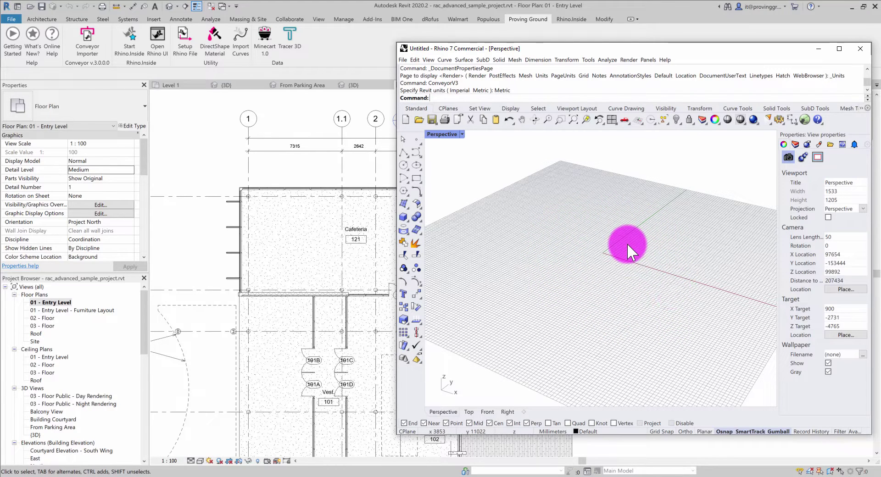
type("ConveyorV3")
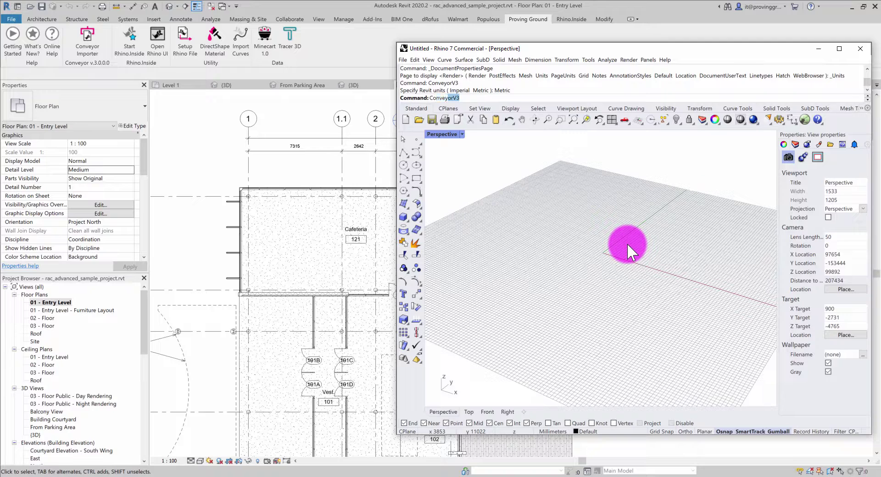
key("Return")
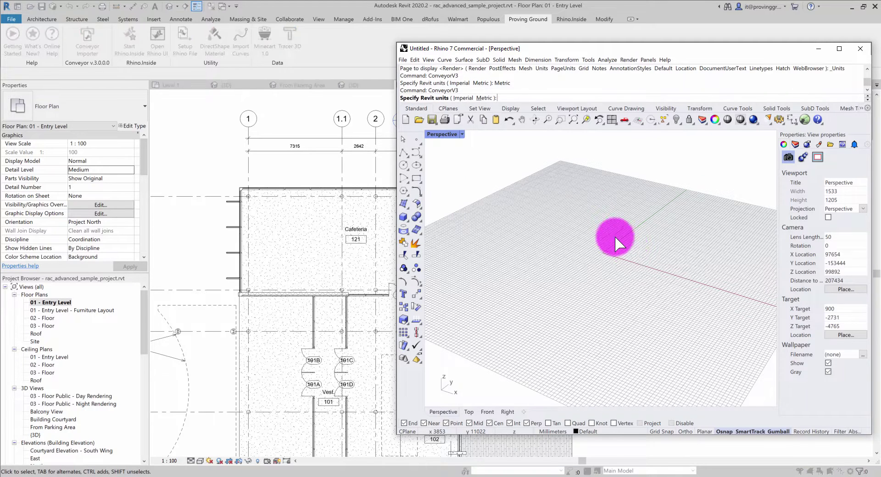
Choose Metric Revit units, dock the Conveyor panel right of the viewport, and expand Rhino + Revit Direct
left_click(485, 97)
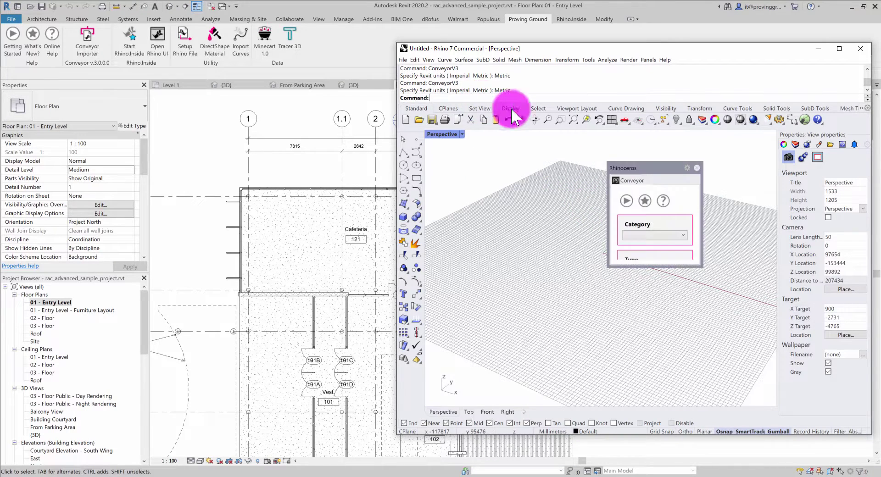
left_click_drag(637, 164, 802, 232)
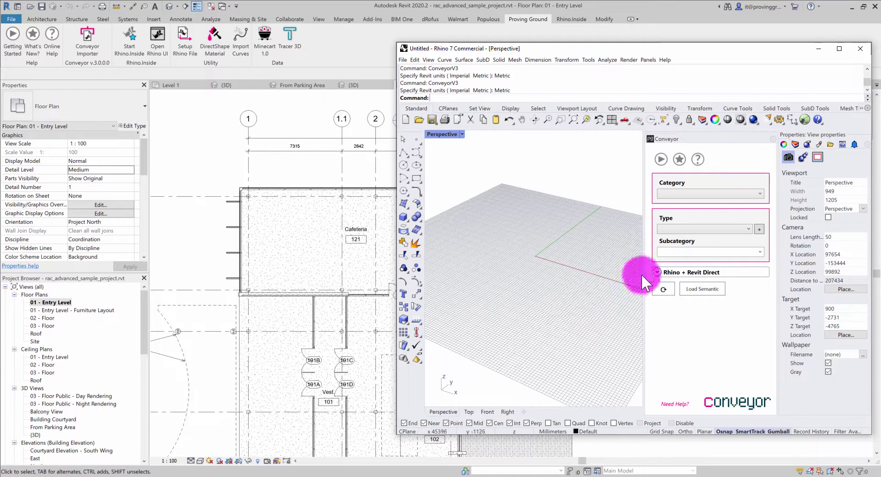
left_click(669, 271)
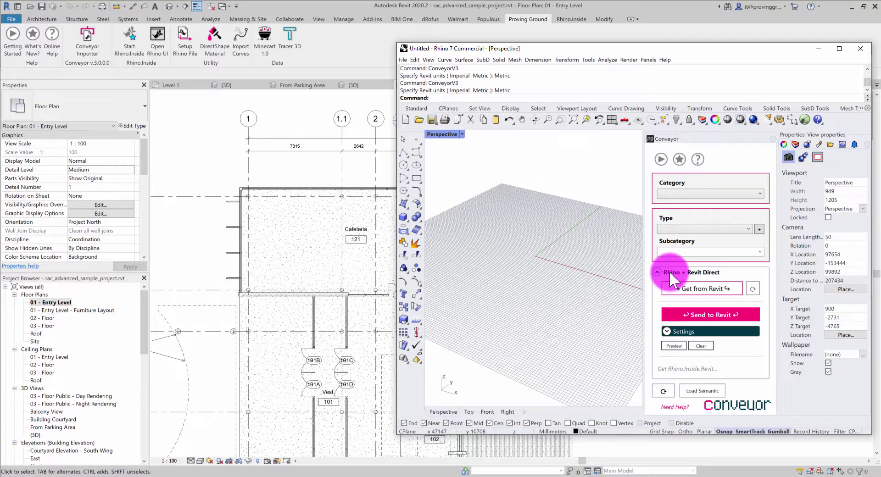
Zoom to the Conference area and select the walls around Prep/Dish, Dry Storage and Electrical
left_click(705, 288)
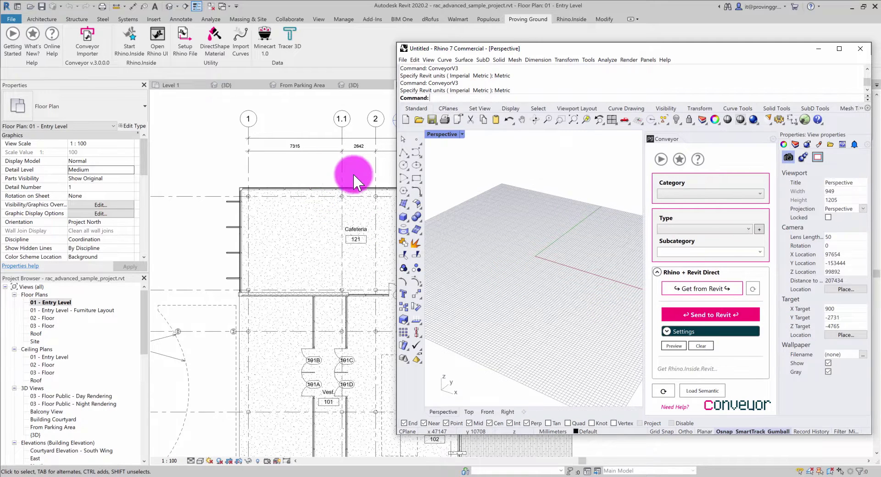
middle_click_drag(368, 176, 257, 173)
scroll(275, 178, "down", 1)
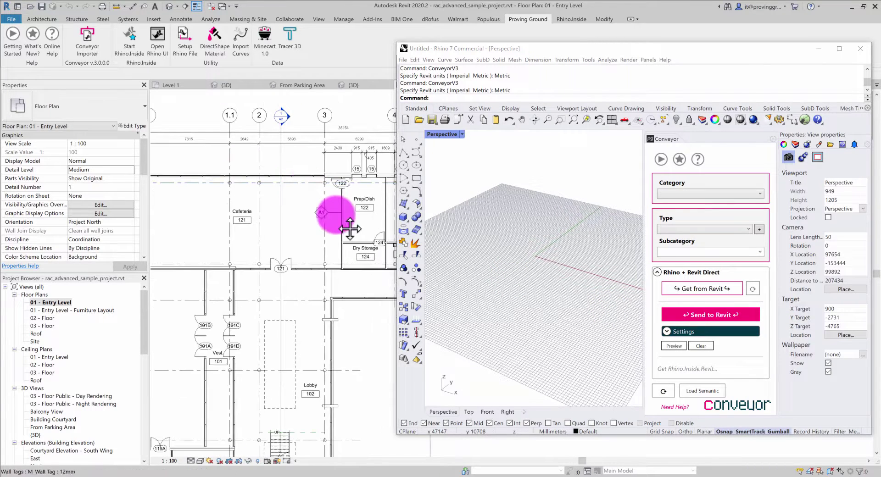
middle_click_drag(348, 232, 249, 221)
scroll(316, 226, "up", 4)
middle_click_drag(315, 238, 297, 253)
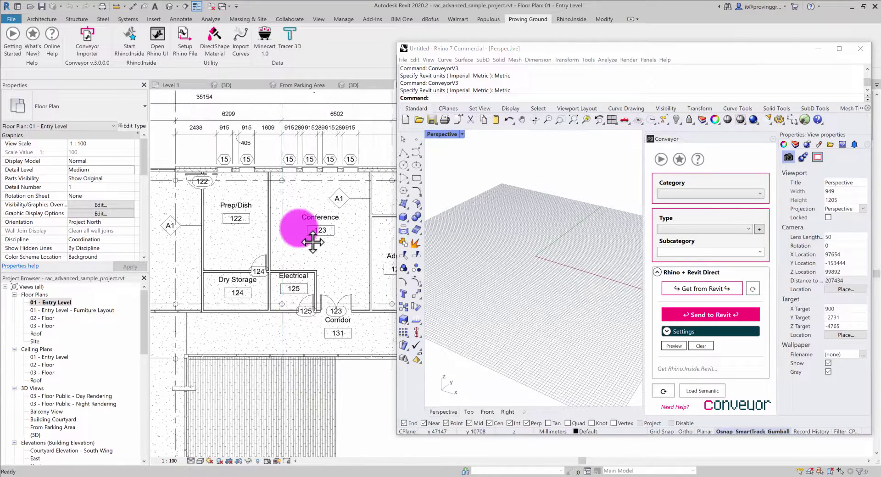
scroll(298, 227, "up", 1)
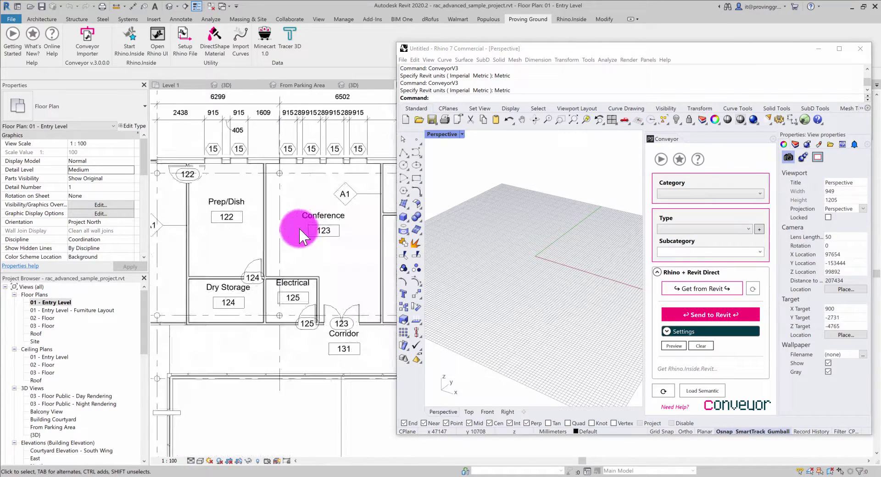
left_click(219, 275)
left_click(188, 261, "ctrl")
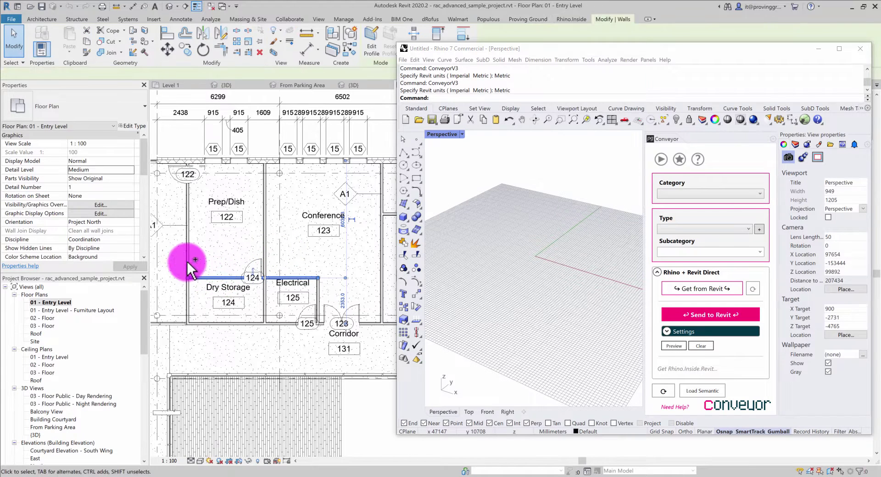
left_click(266, 246, "ctrl")
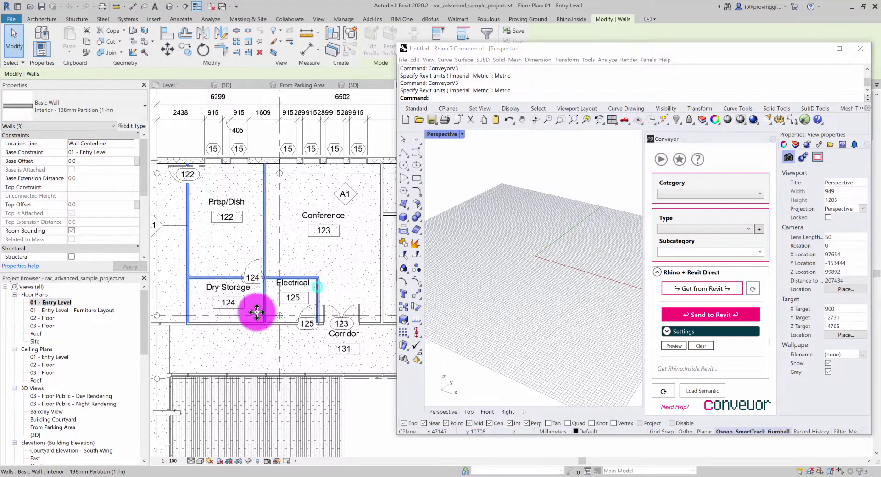
left_click(281, 322, "ctrl")
Add doors 123–125 and the Conference room to the wall selection
left_click(306, 316, "ctrl")
left_click(330, 306, "ctrl")
left_click(259, 266, "ctrl")
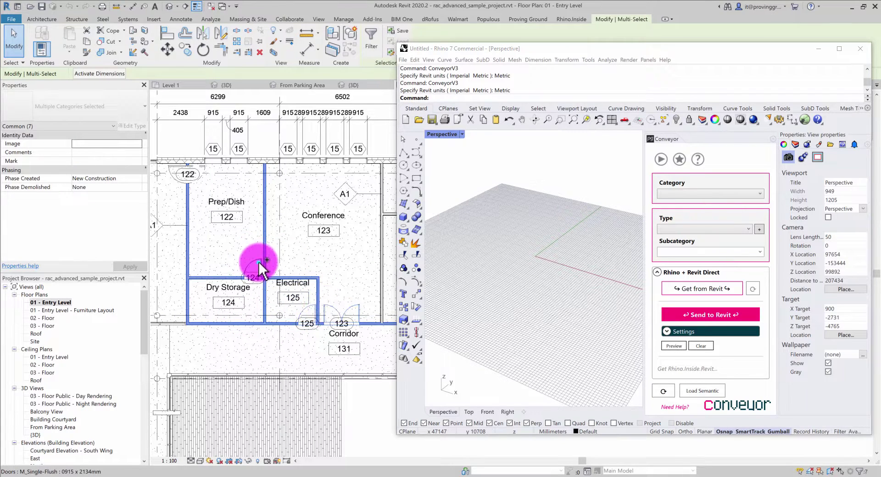
left_click(378, 278, "ctrl")
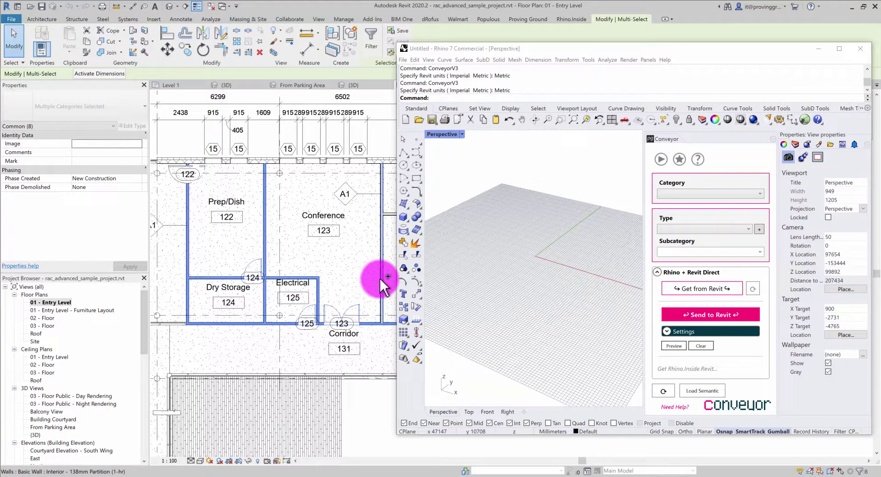
left_click(380, 279, "ctrl")
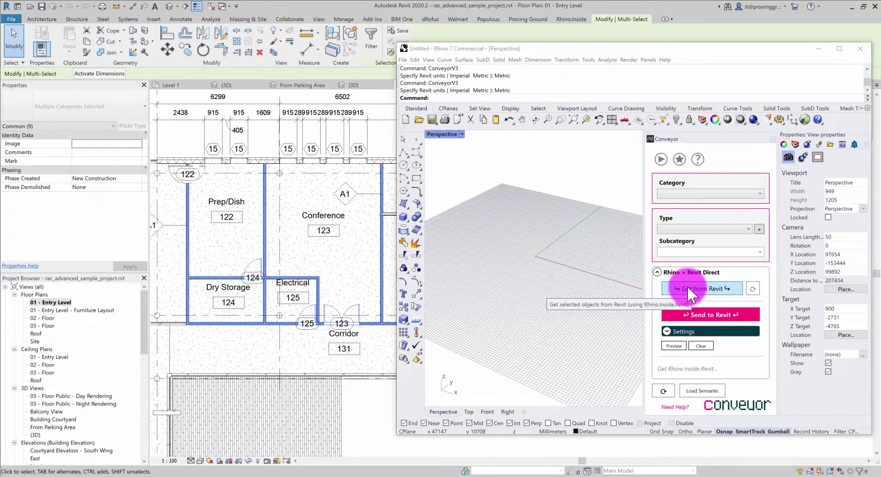
Import the selected Revit walls and doors with Get from Revit and inspect them in Perspective
left_click(711, 290)
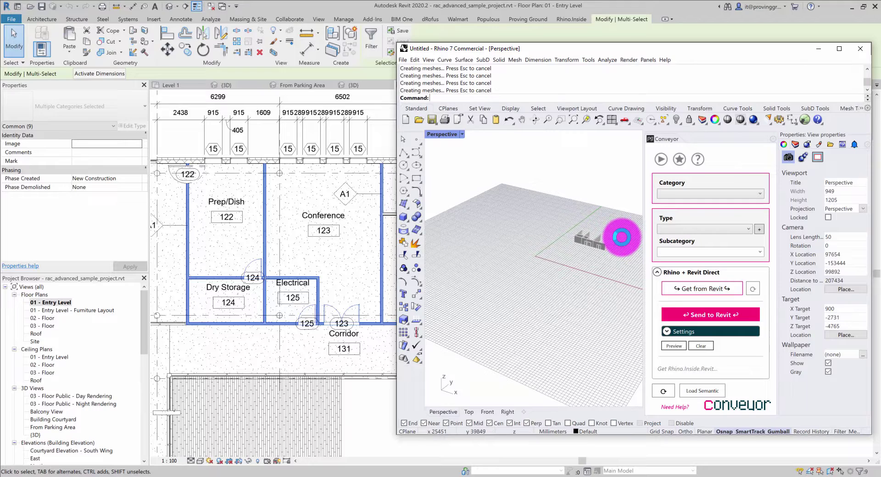
scroll(621, 236, "up", 10)
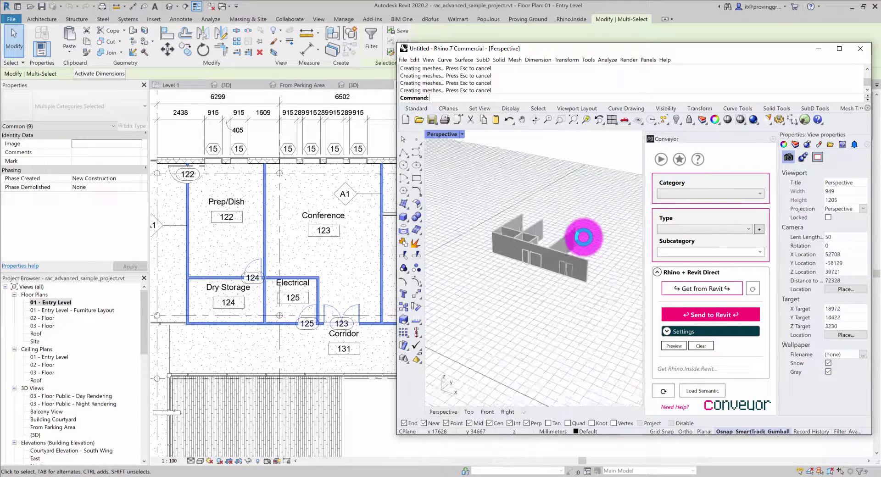
scroll(545, 218, "up", 10)
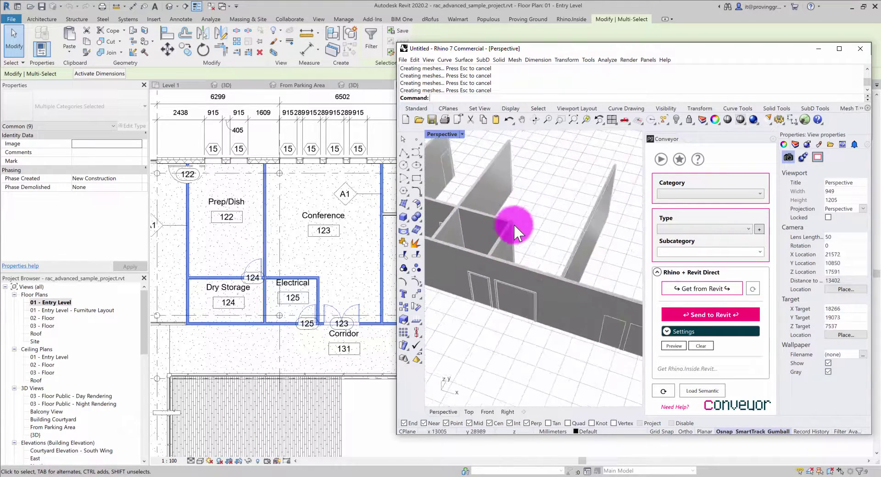
mouse_move(570, 275)
right_mouse_down()
mouse_move(562, 271)
mouse_move(524, 310)
mouse_move(627, 273)
mouse_move(548, 297)
mouse_move(508, 293)
mouse_move(525, 298)
mouse_move(533, 317)
right_mouse_up()
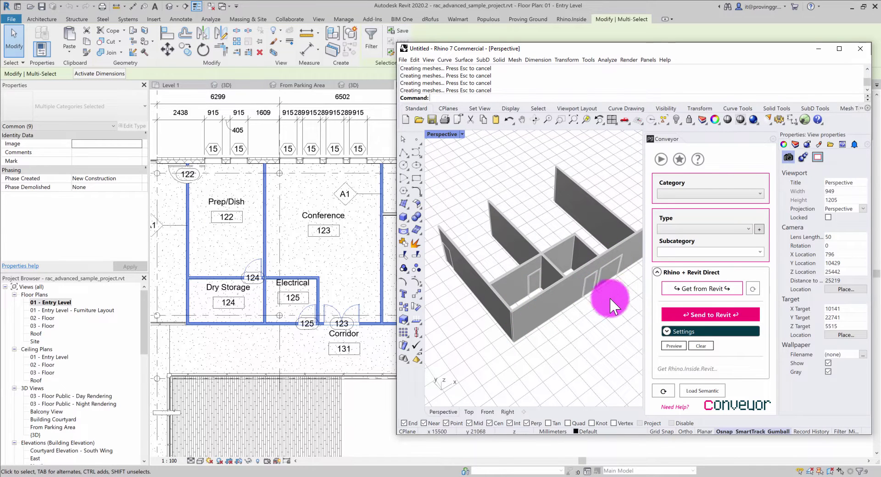
right_click_drag(515, 235, 550, 233, "shift")
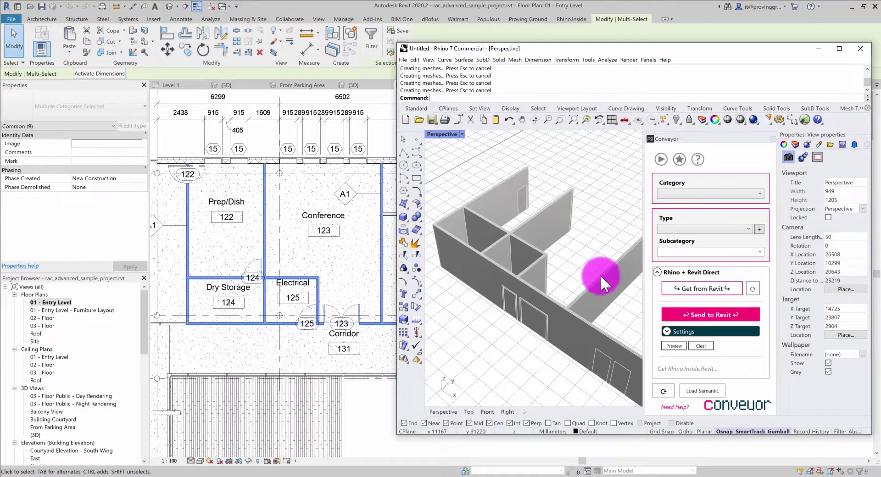
left_click(532, 222)
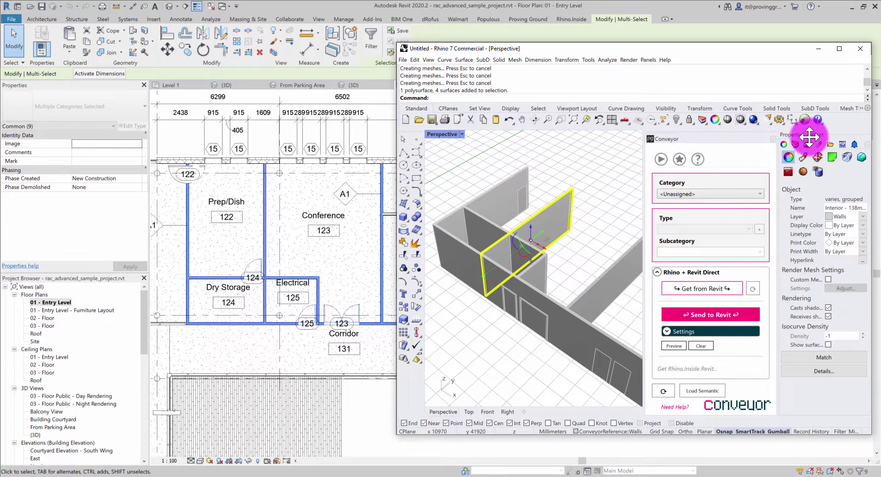
left_click(818, 173)
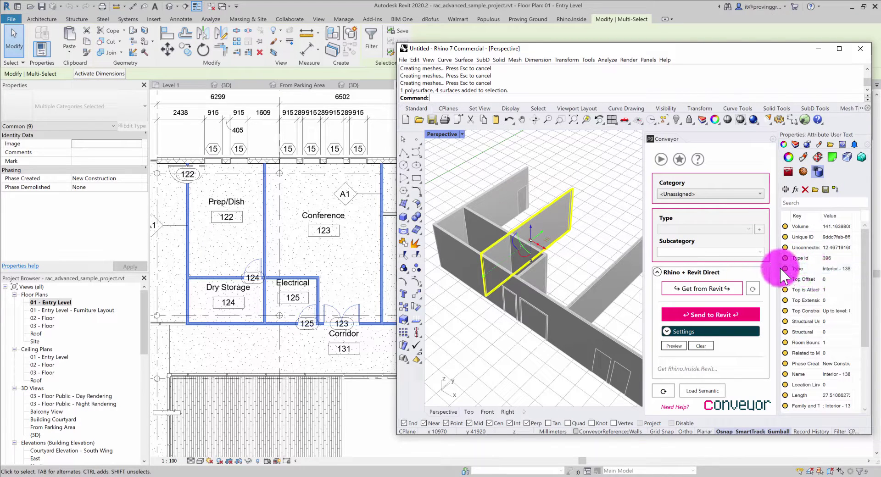
scroll(812, 239, "down", 2)
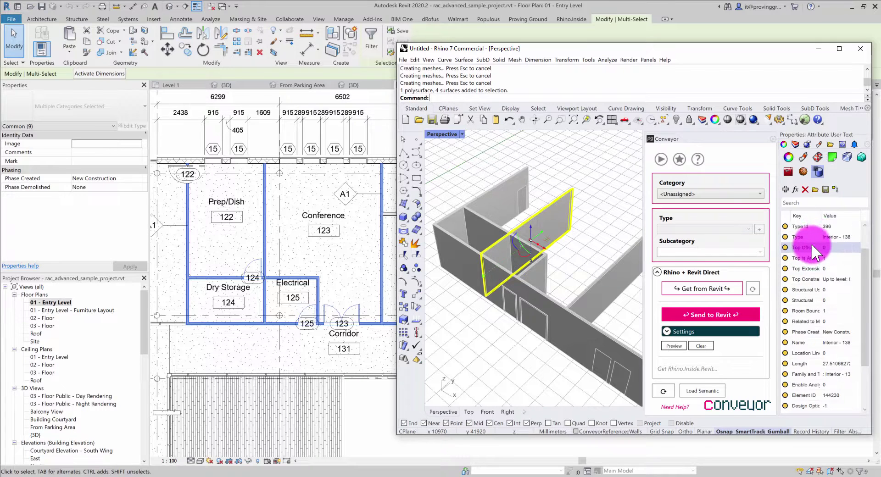
scroll(810, 248, "up", 2)
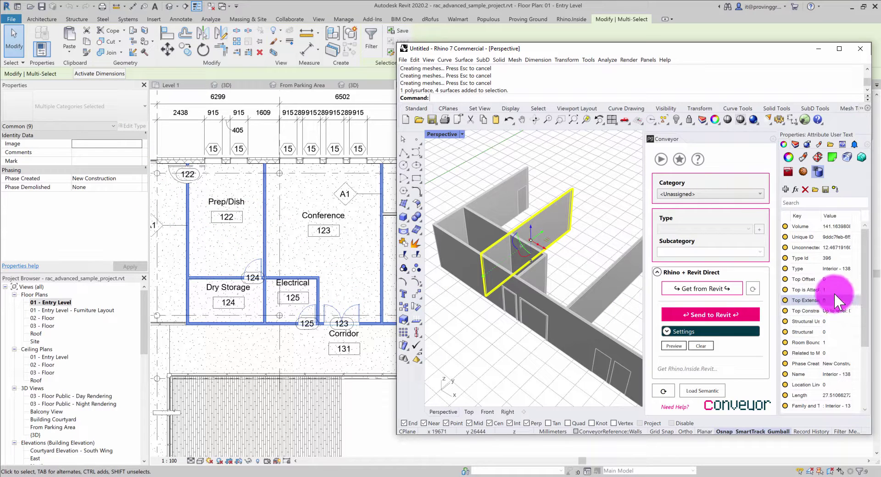
scroll(831, 268, "down", 2)
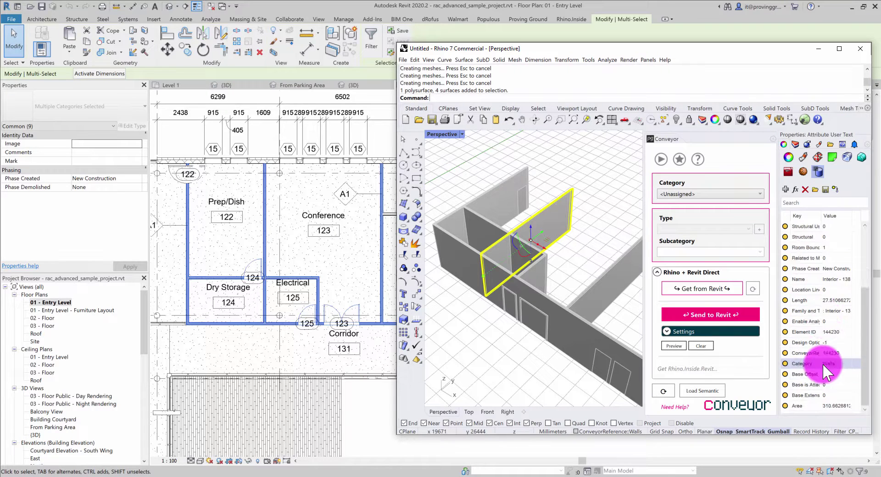
scroll(822, 362, "up", 2)
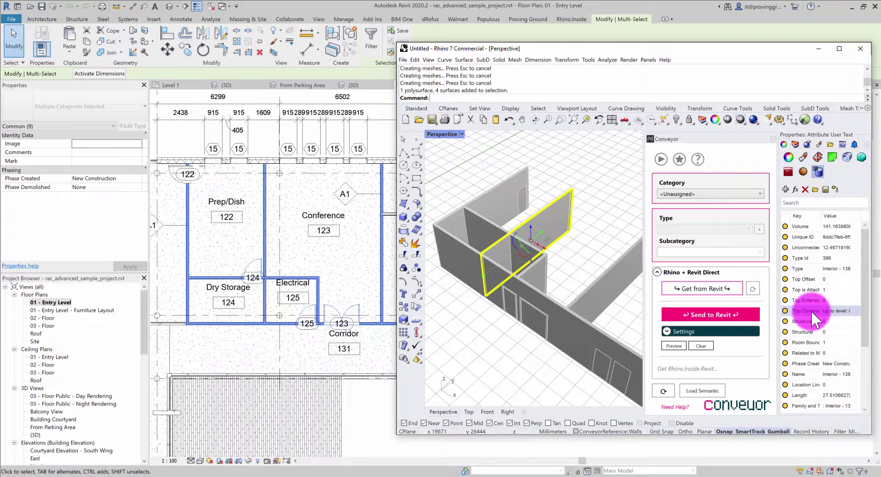
left_click(533, 318)
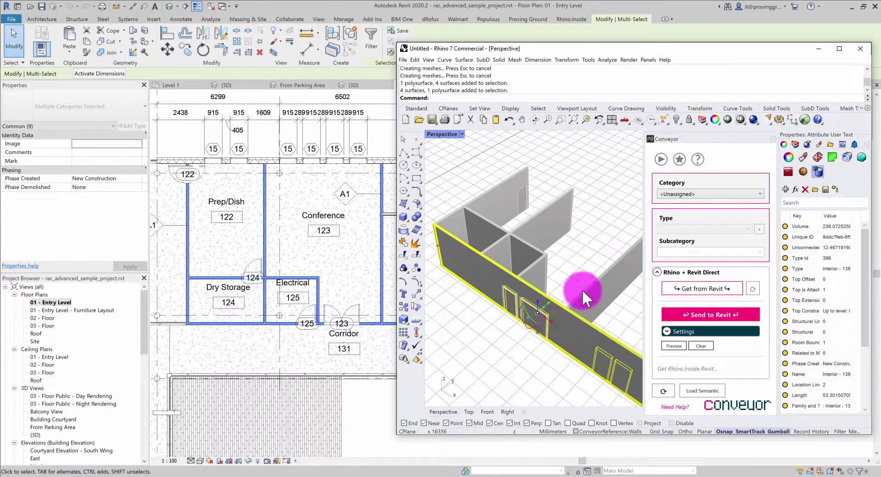
left_click(584, 284)
left_click(544, 314)
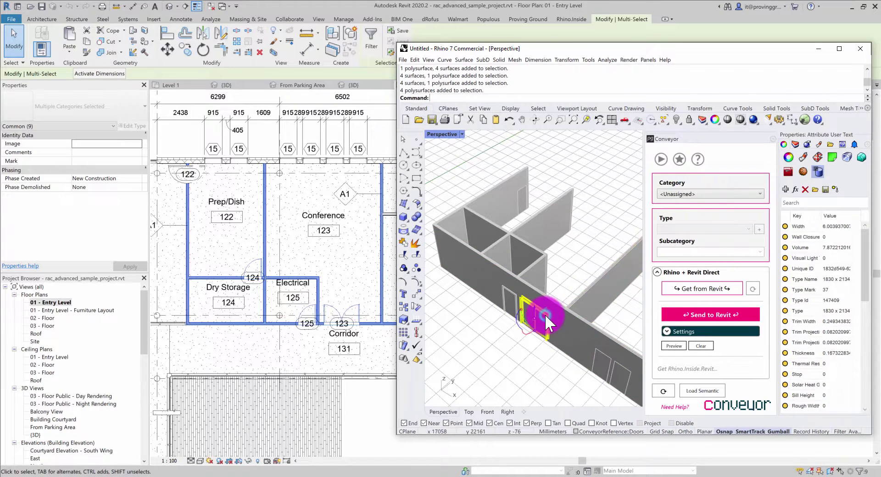
scroll(822, 309, "down", 2)
scroll(822, 309, "down", 2)
scroll(824, 362, "up", 2)
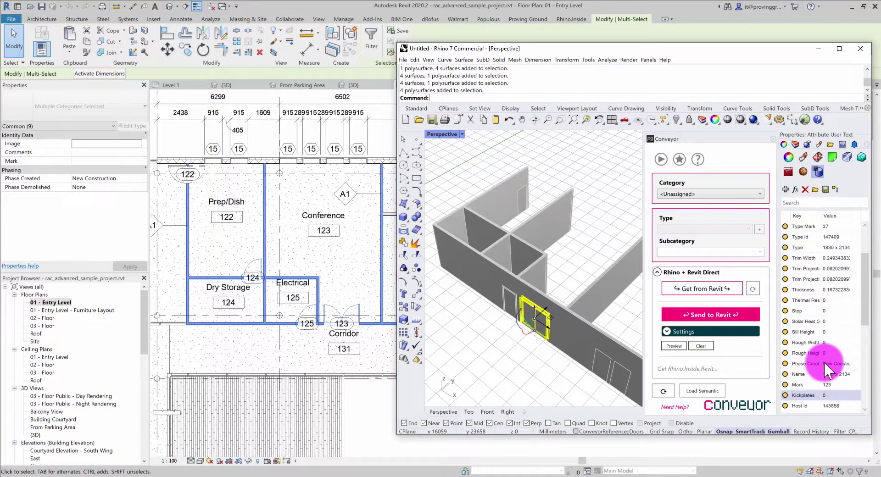
left_click(606, 229)
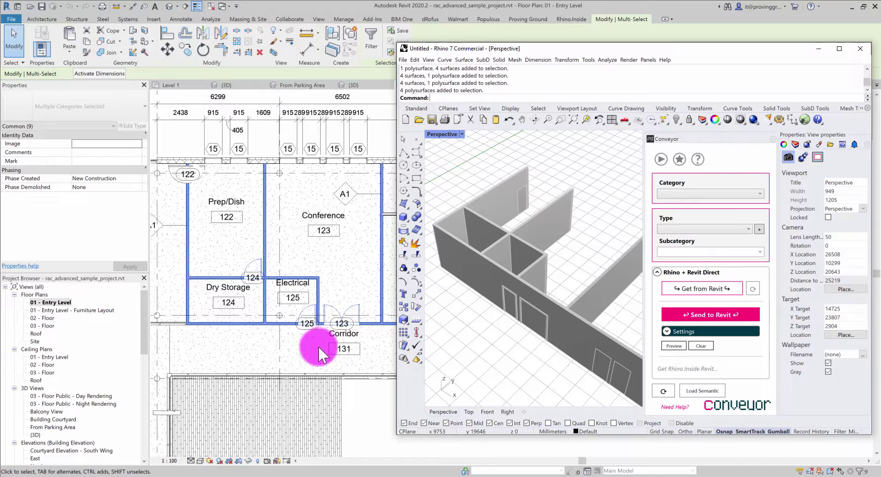
Drag the wall above Dry Storage and Electrical upward, and slide door 125 left along its wall
left_click(373, 412)
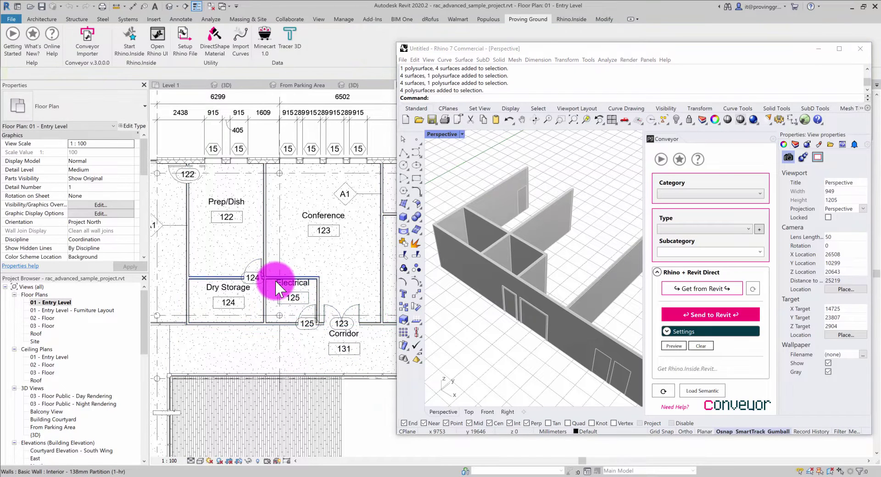
scroll(275, 279, "up", 2)
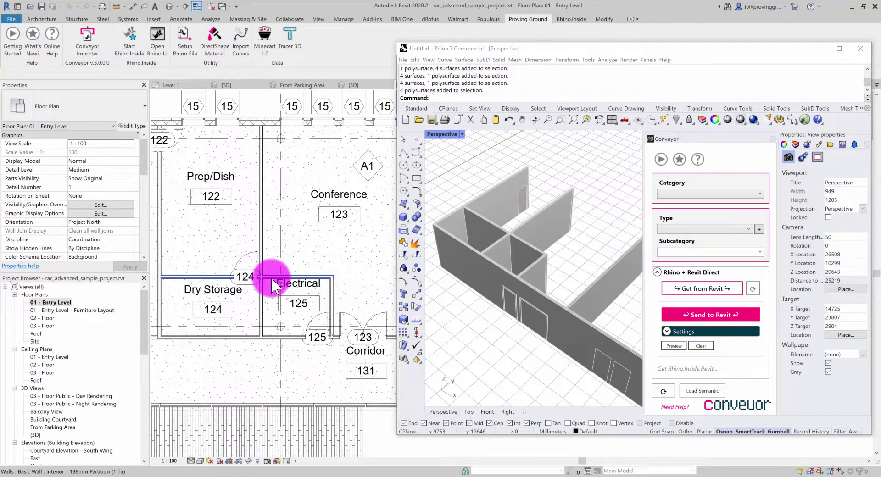
left_click(270, 276)
left_click_drag(270, 276, 271, 248)
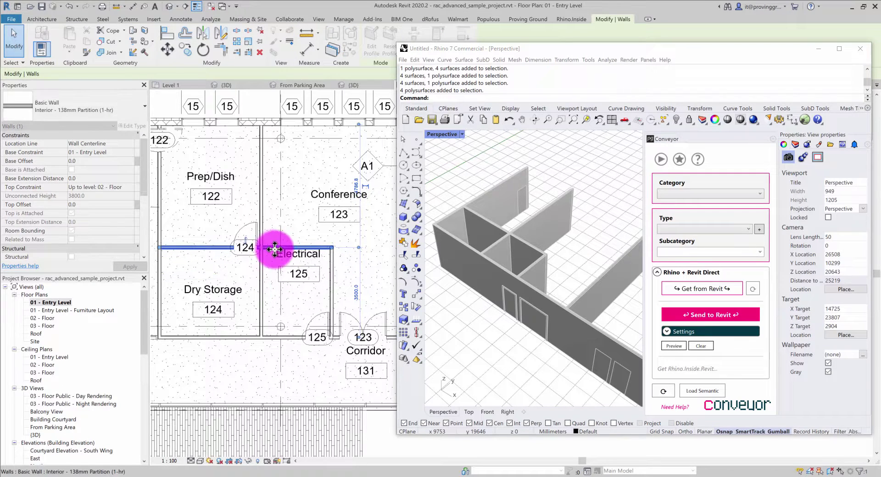
left_click(316, 314)
left_click_drag(316, 315, 299, 338)
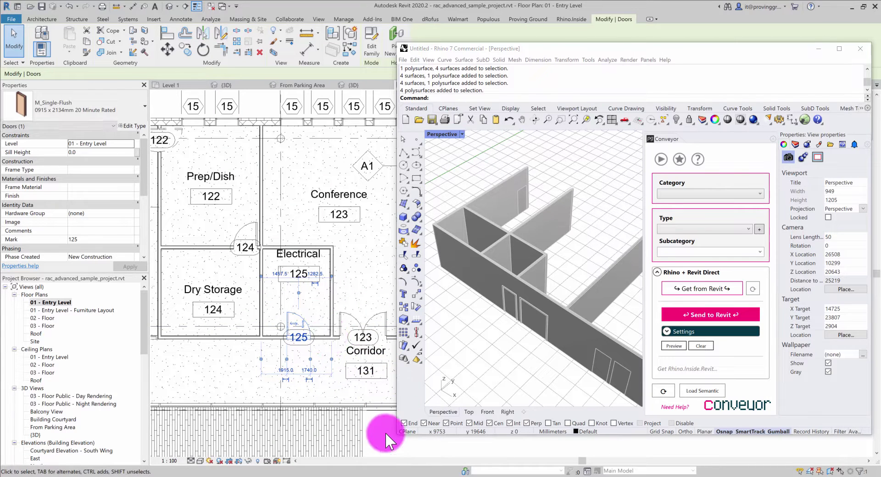
Refresh the imported Revit elements through Conveyor and orbit to check the moved wall and door
left_click(474, 351)
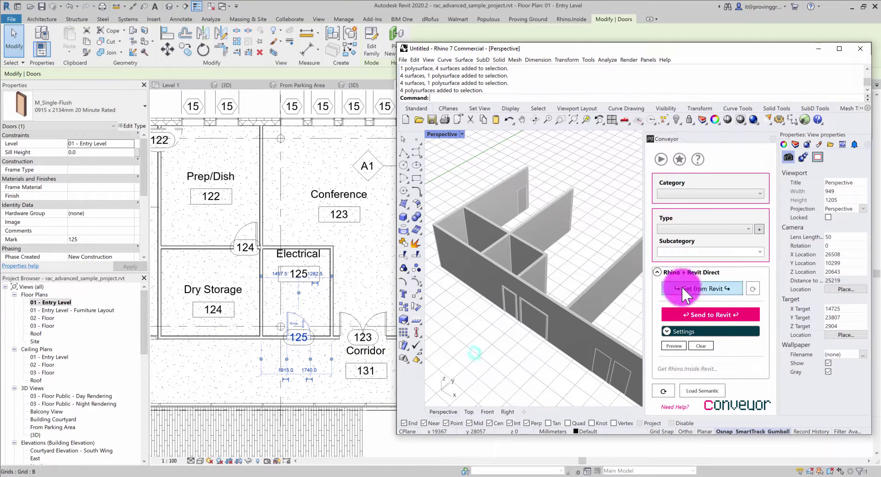
left_click(752, 288)
left_click(752, 288)
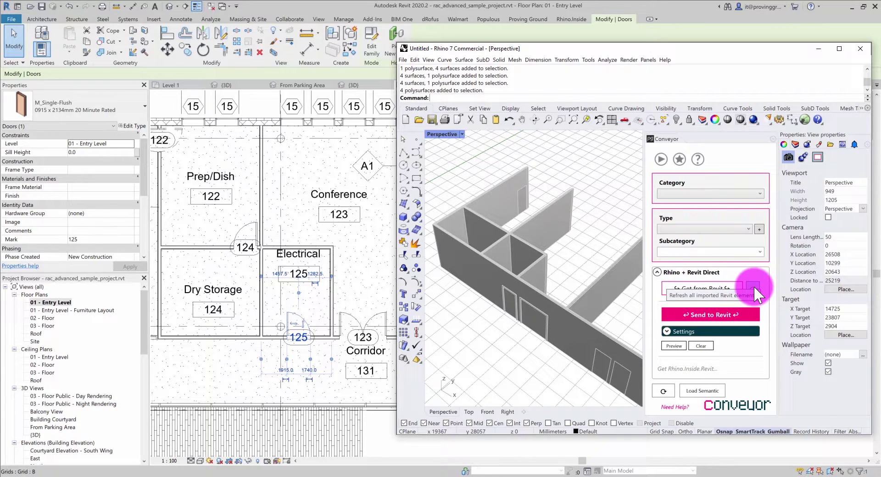
left_click(753, 287)
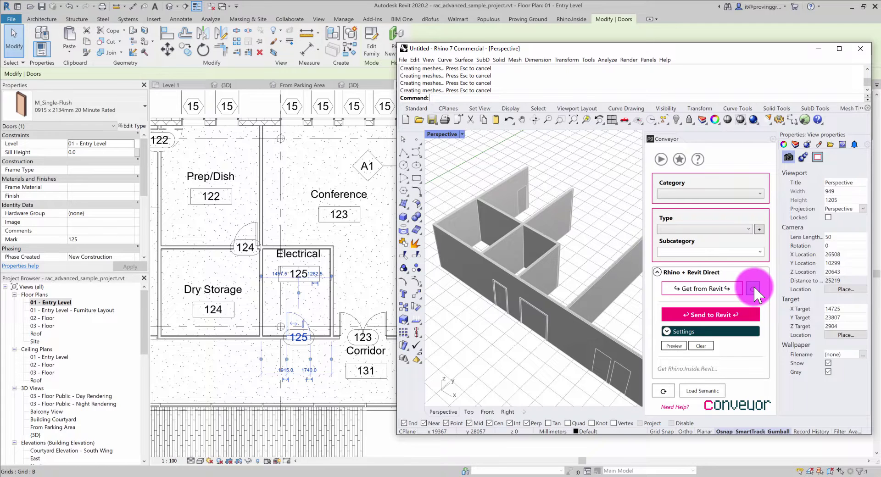
left_click(753, 285)
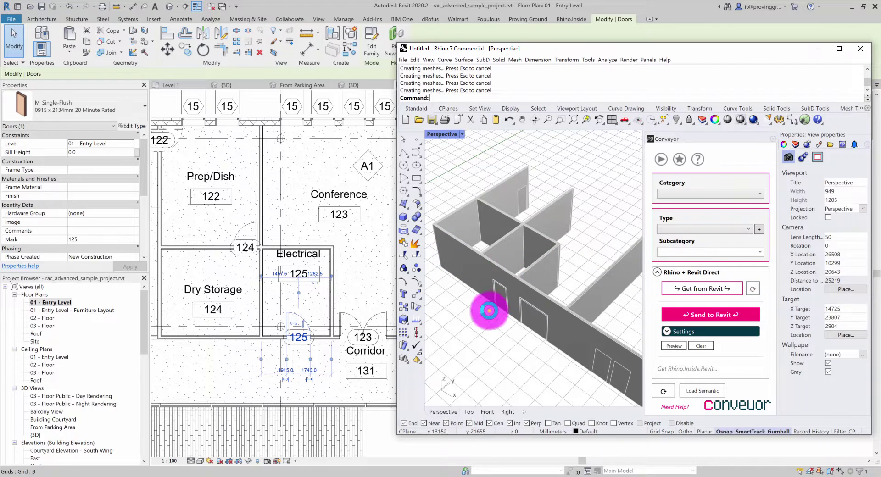
right_click_drag(489, 311, 432, 245)
right_click_drag(524, 237, 485, 249)
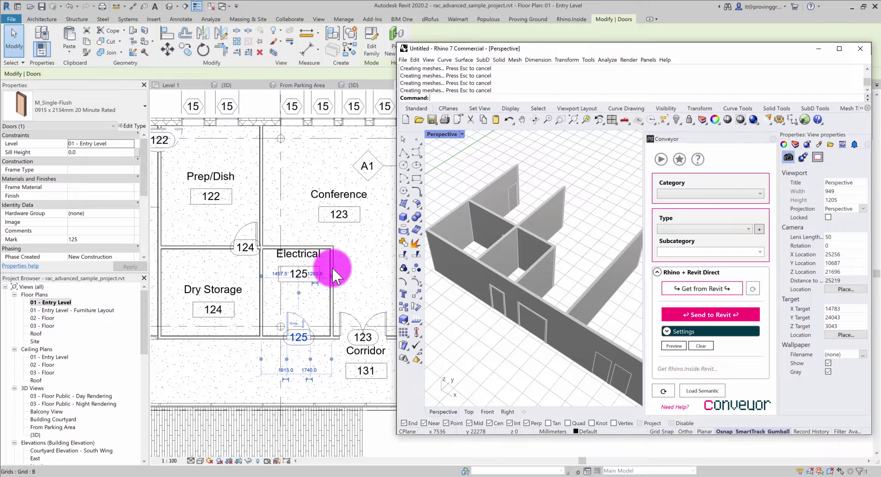
Select the Prep/Dish and Conference rooms in the Entry Level plan, then zoom out
left_click(241, 218)
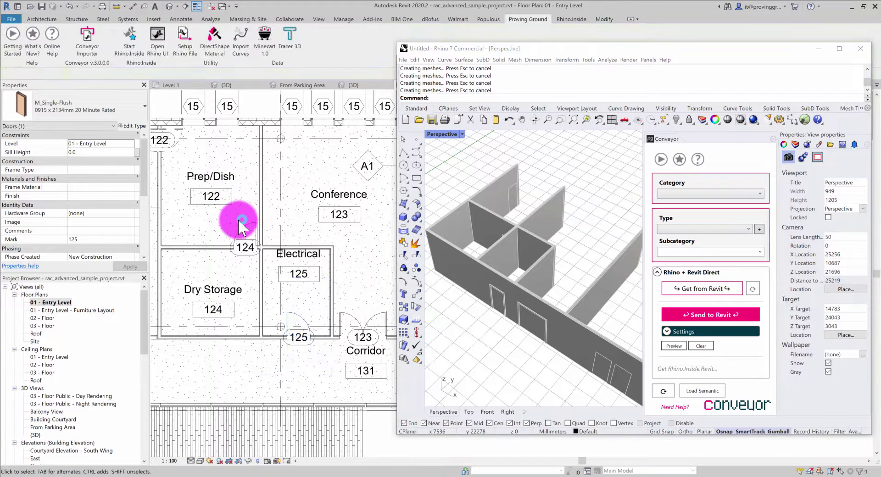
left_click(234, 216)
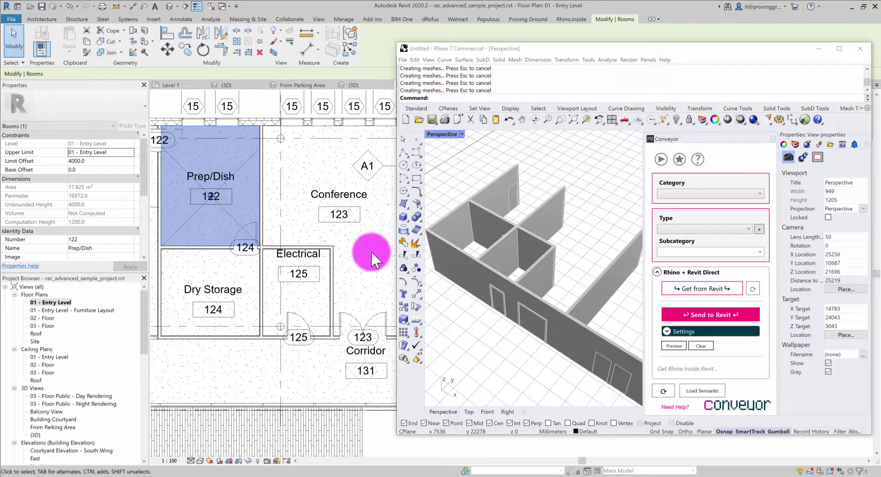
left_click(382, 269, "ctrl")
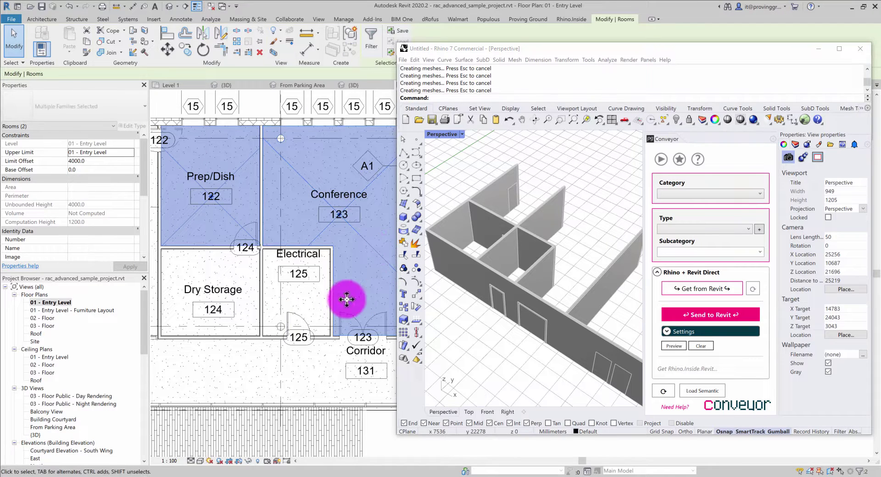
scroll(345, 269, "down", 1)
left_click(549, 264)
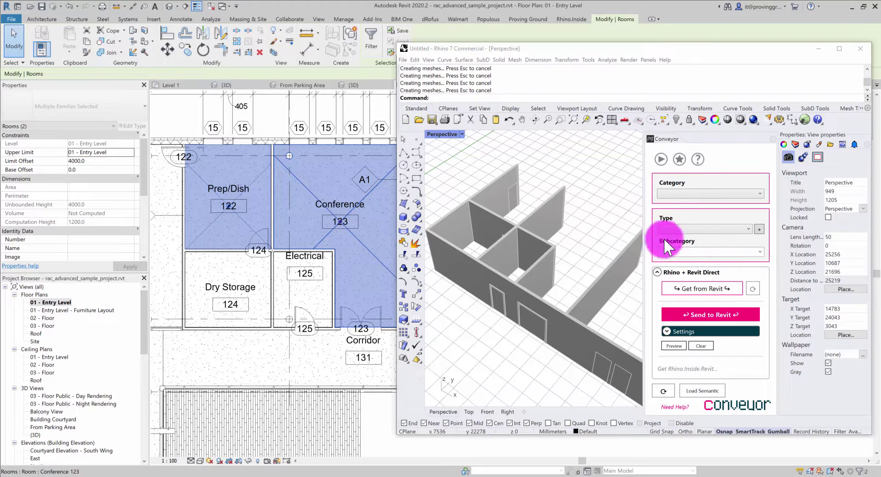
Import the two rooms as volumes and review their Revit user text, such as number 122
left_click(701, 286)
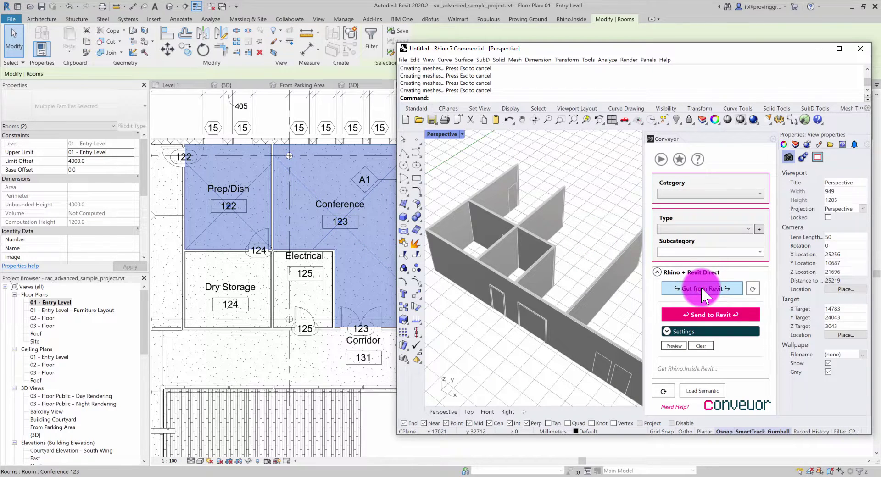
left_click(568, 202)
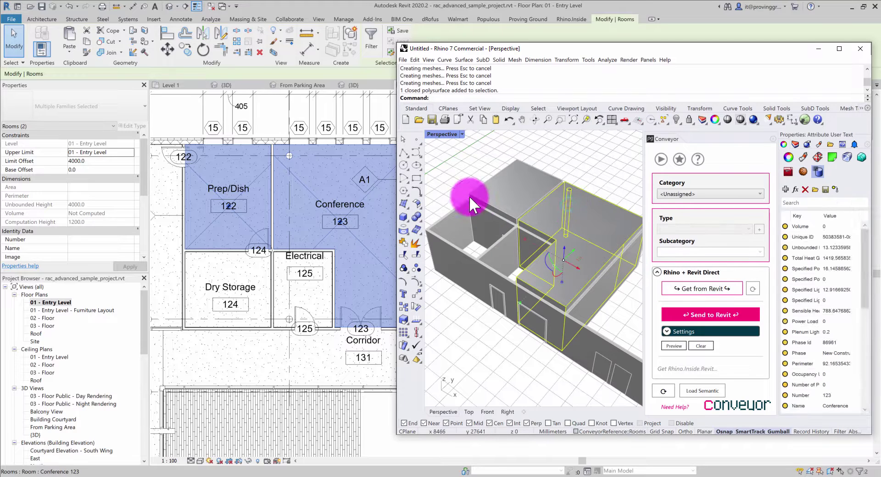
left_click(511, 195)
left_click(543, 211)
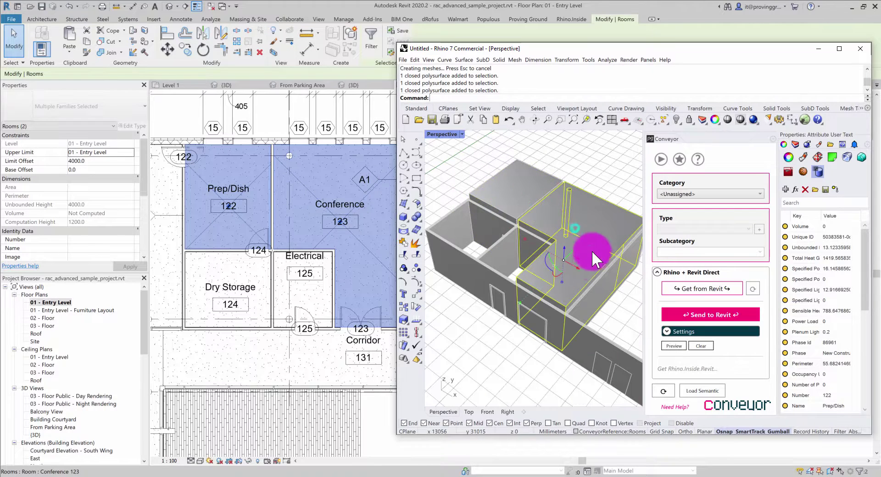
right_click_drag(591, 255, 554, 294)
left_click(568, 308)
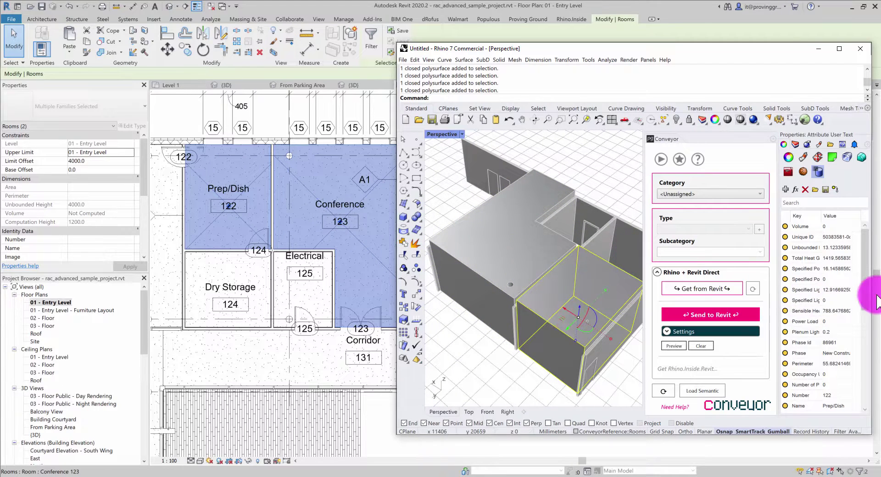
left_click_drag(858, 282, 853, 261)
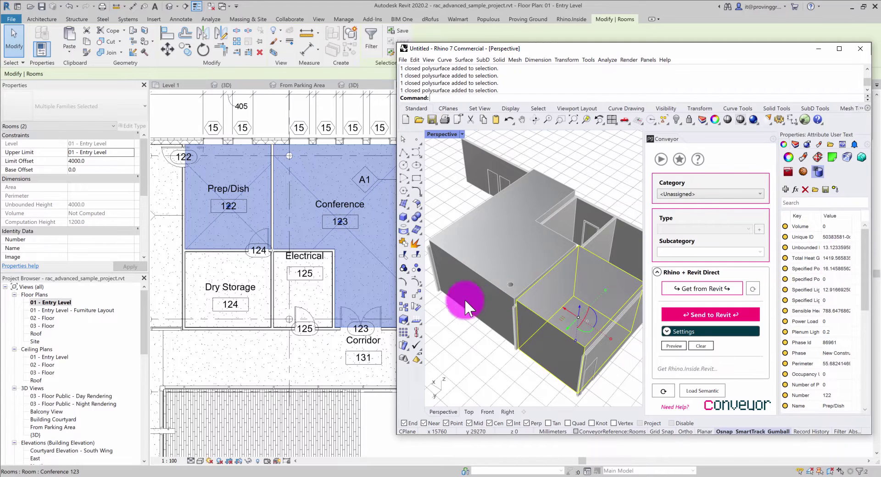
right_click_drag(450, 299, 350, 256)
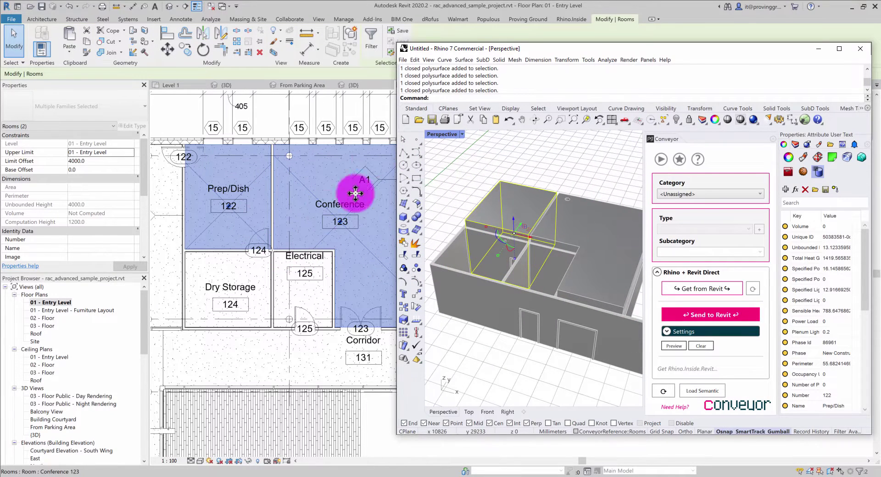